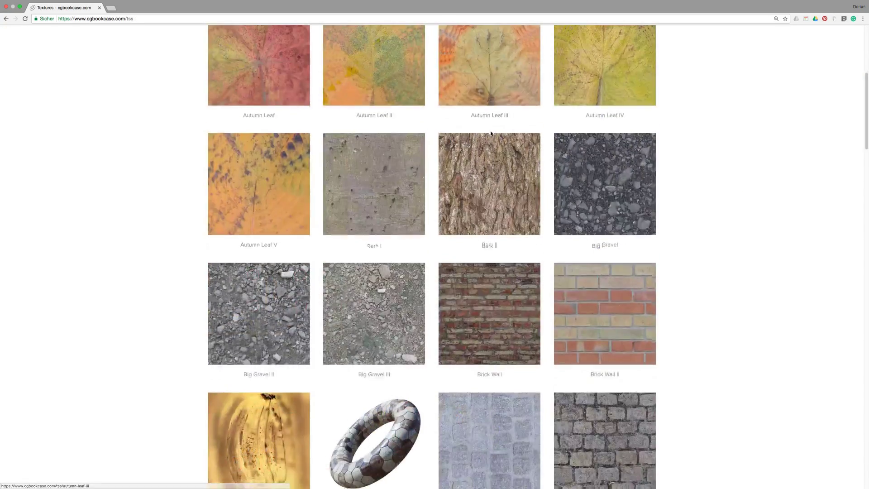
Scroll down the cgbookcase.com textures gallery.
scroll(491, 133, down, 10)
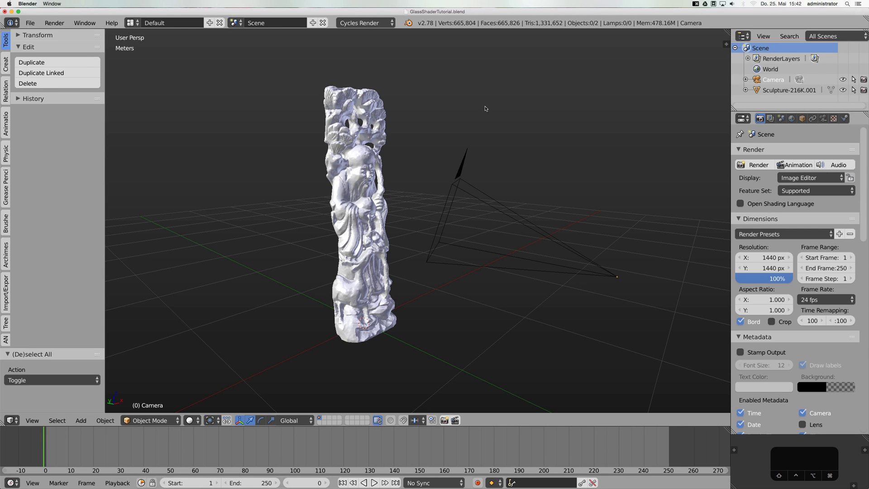
Inspect the sculpture's subdivision modifier and the camera's 72 mm lens from the camera view.
right_click(362, 122)
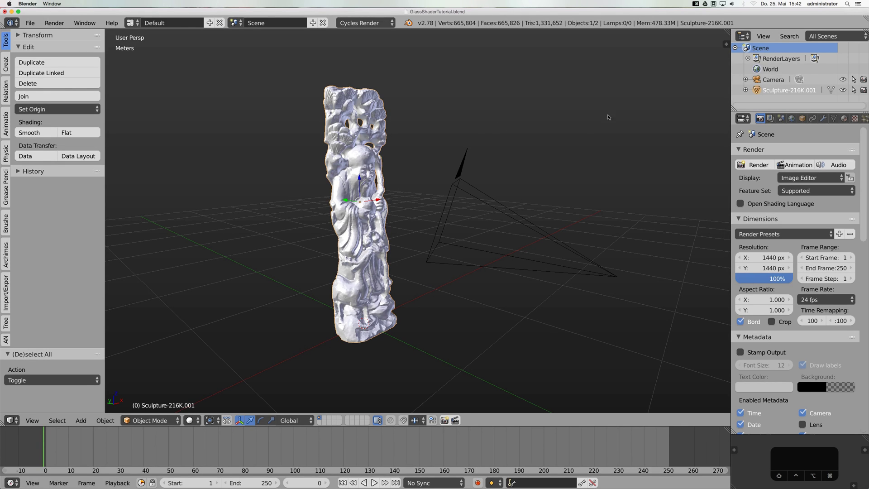
click(823, 118)
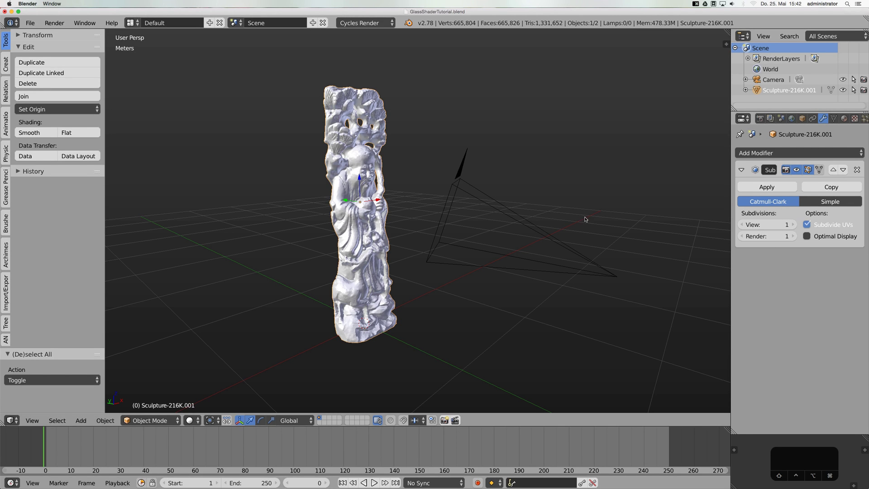
right_click(468, 183)
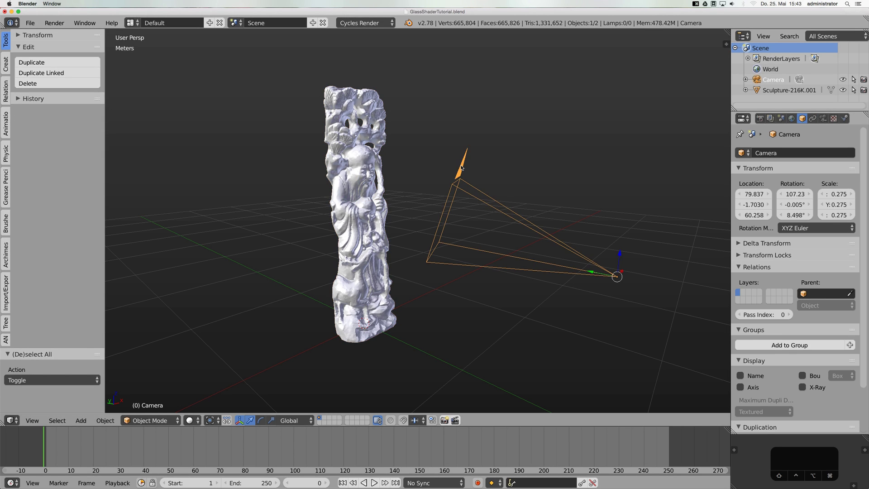
key(KP_0)
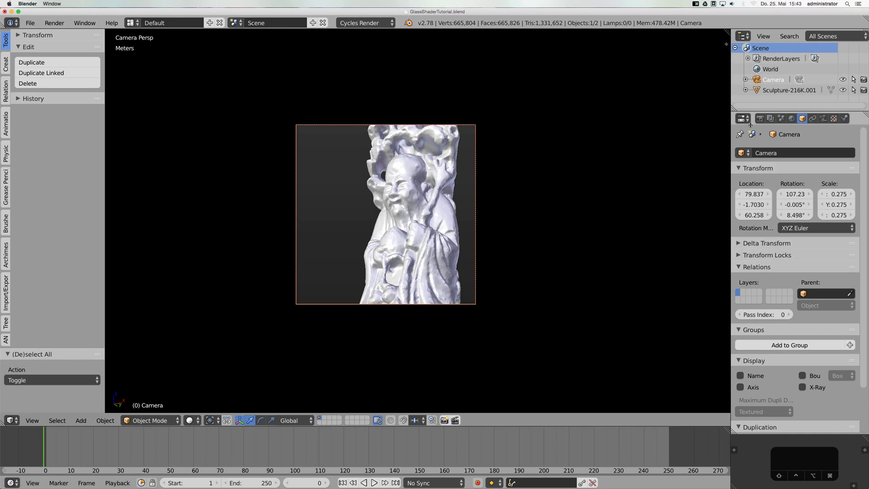
click(823, 118)
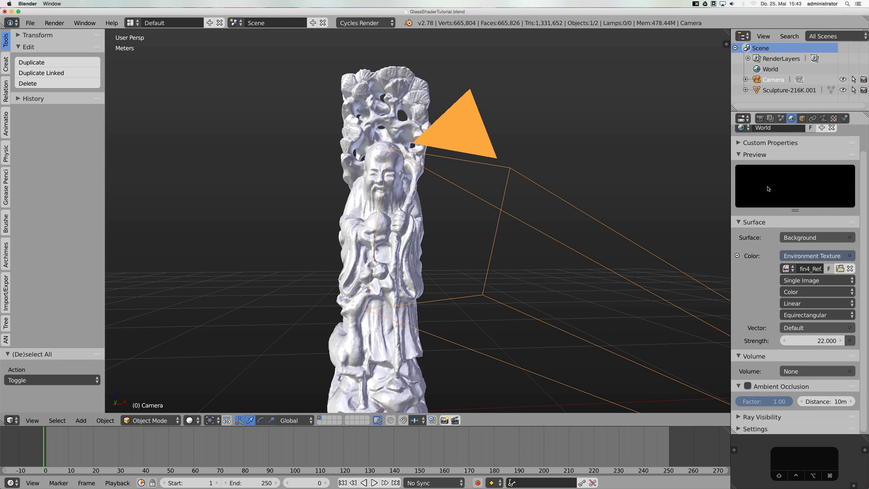
scroll(768, 189, up, 1)
scroll(572, 216, down, 3)
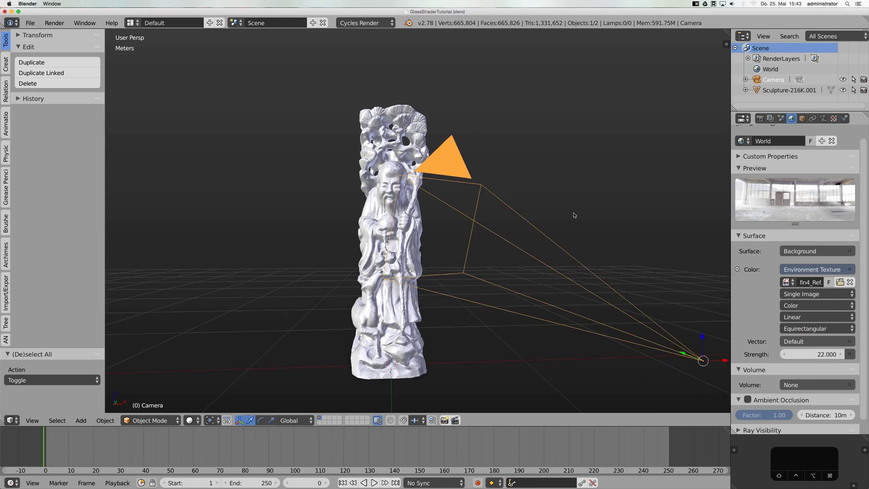
Review the scene's colour management, keeping Filmic Log Encoding Base as the view transform.
middle_drag(497, 199, 534, 191)
click(782, 119)
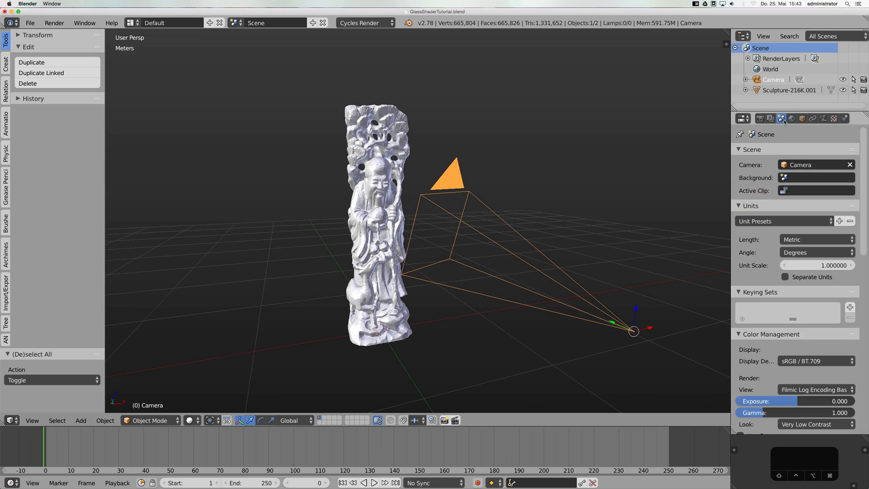
scroll(788, 297, down, 3)
click(810, 349)
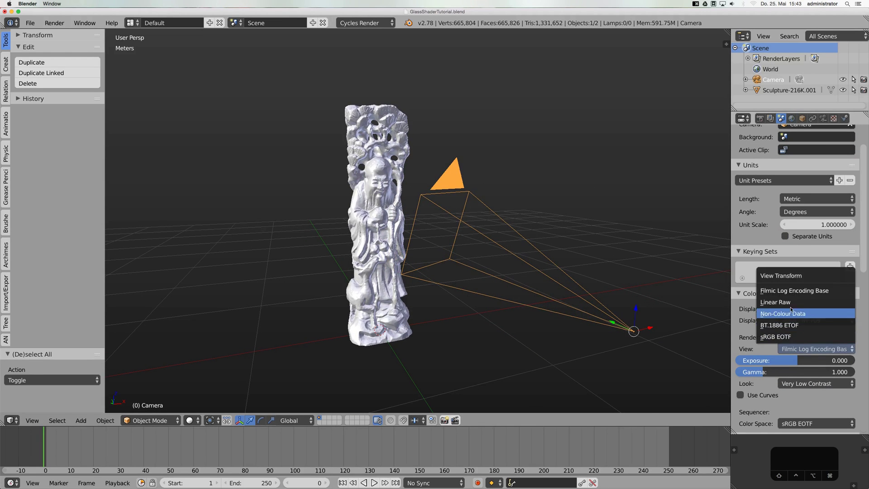
click(785, 291)
middle_drag(422, 184, 420, 190)
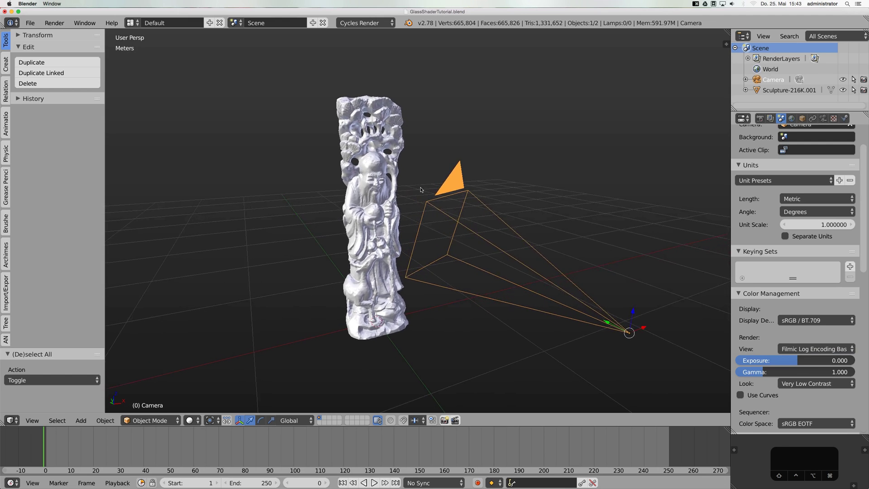
Turn the timeline into a Node Editor and enlarge it upward beneath the 3D view.
scroll(348, 228, up, 2)
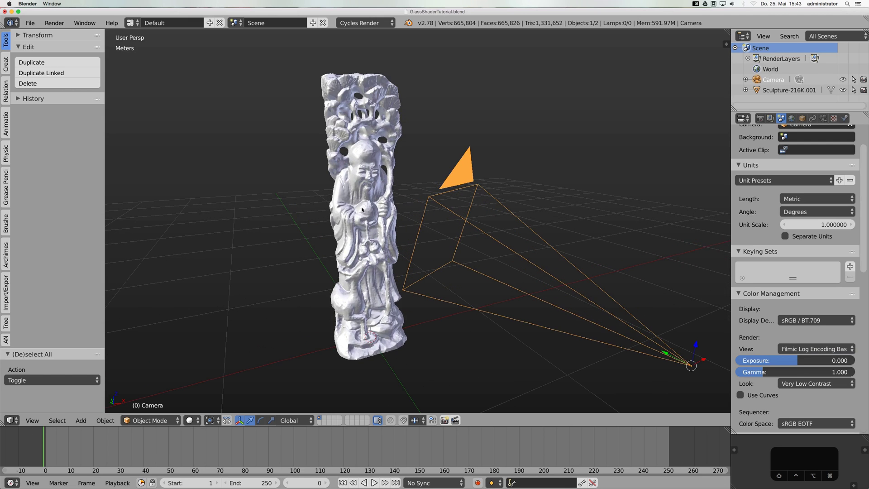
click(17, 485)
key(n)
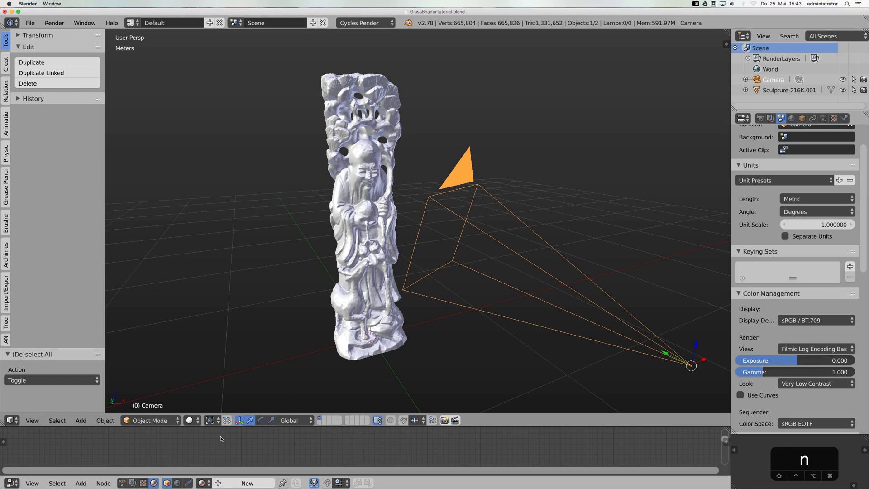
drag(229, 428, 278, 241)
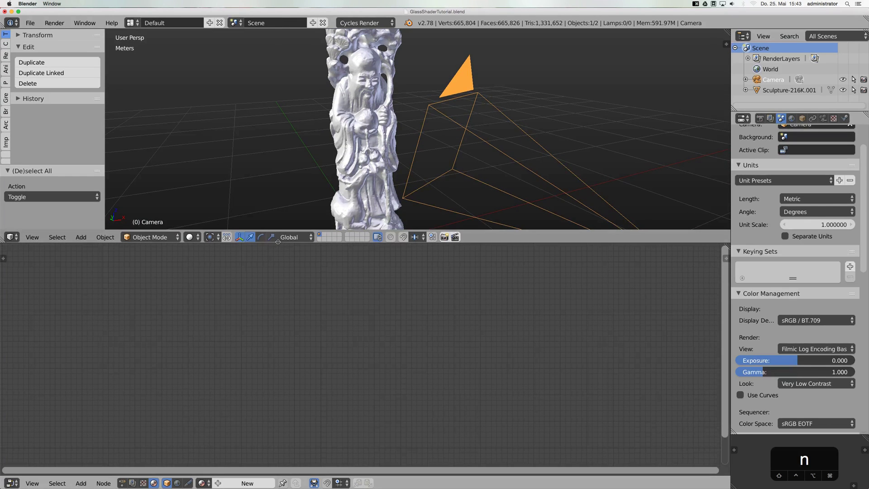
Create a new material for the sculpture and zoom in on its nodes.
right_click(389, 167)
click(249, 483)
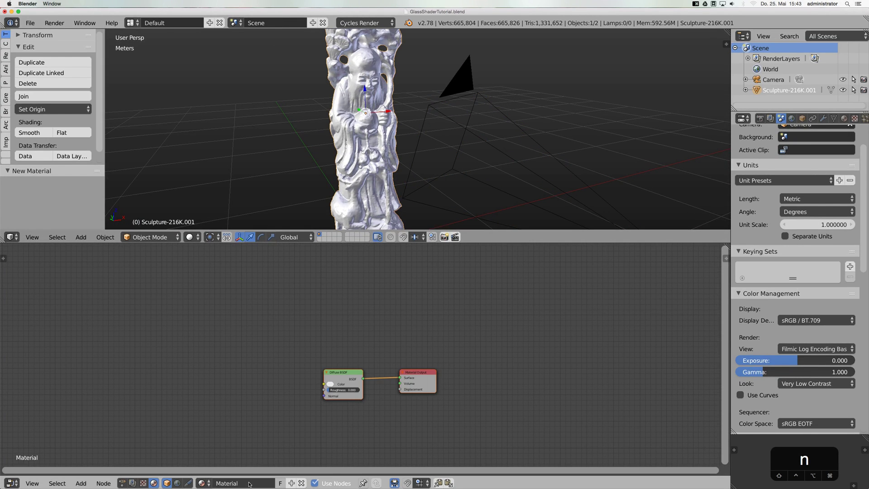
click(348, 346)
scroll(347, 347, up, 2)
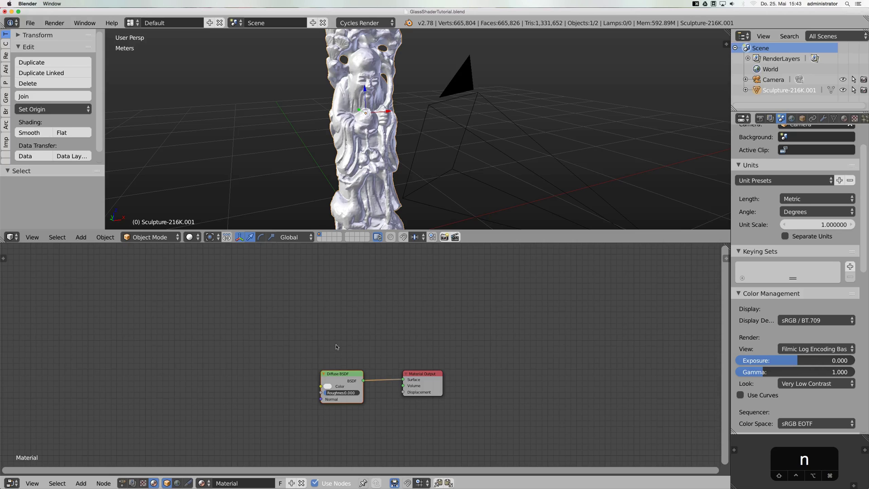
scroll(337, 321, up, 2)
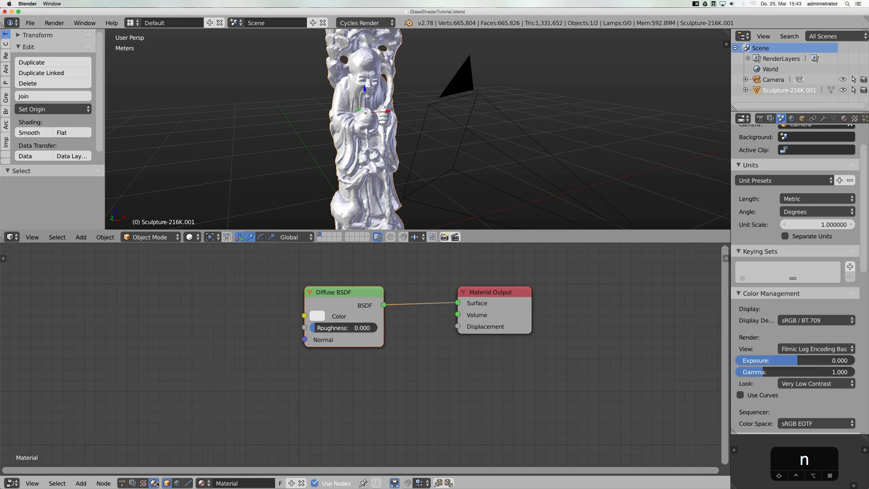
middle_drag(333, 335, 335, 364)
middle_drag(389, 172, 400, 179)
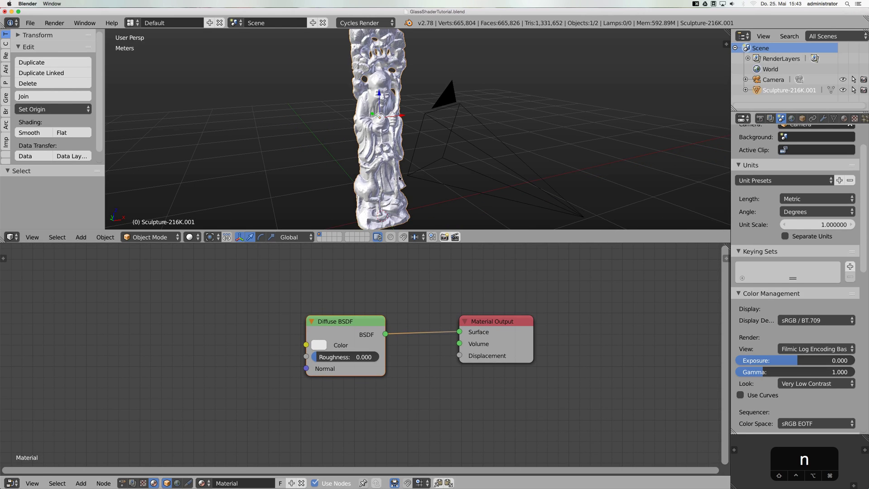
Replace the Diffuse BSDF with a Refraction BSDF connected to the Material Output surface.
key(x)
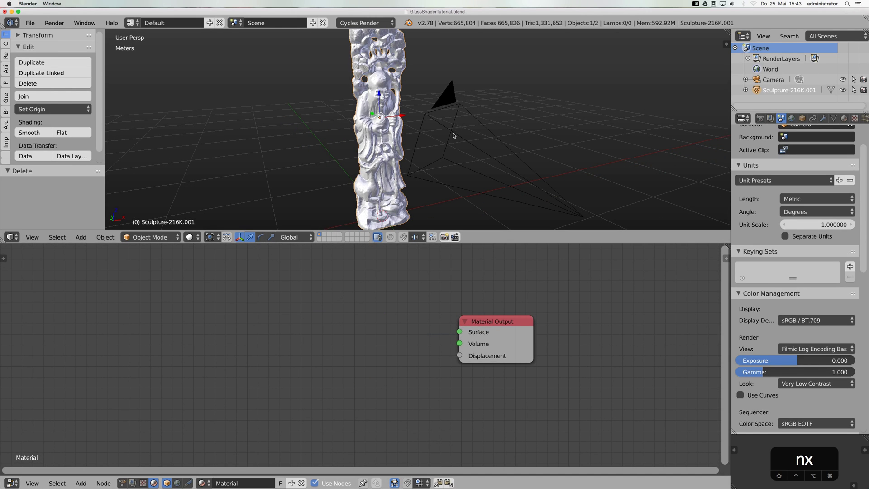
key(shift+a)
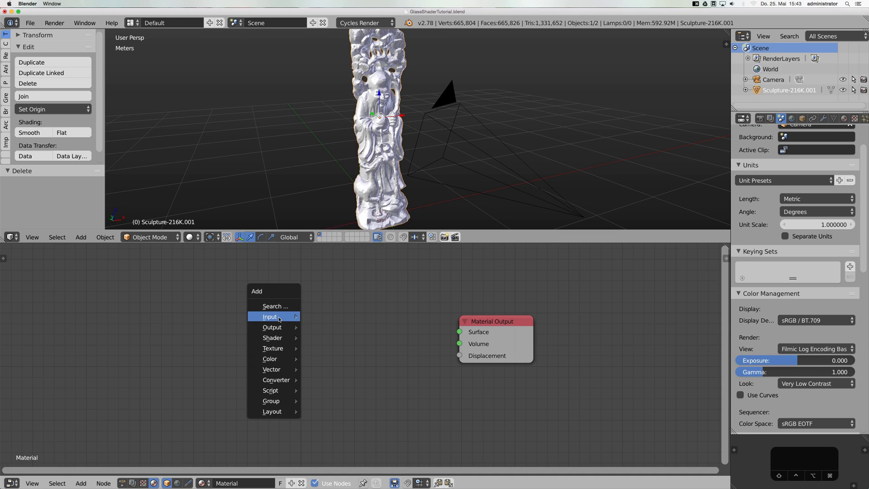
mouse_move(272, 343)
key(r)
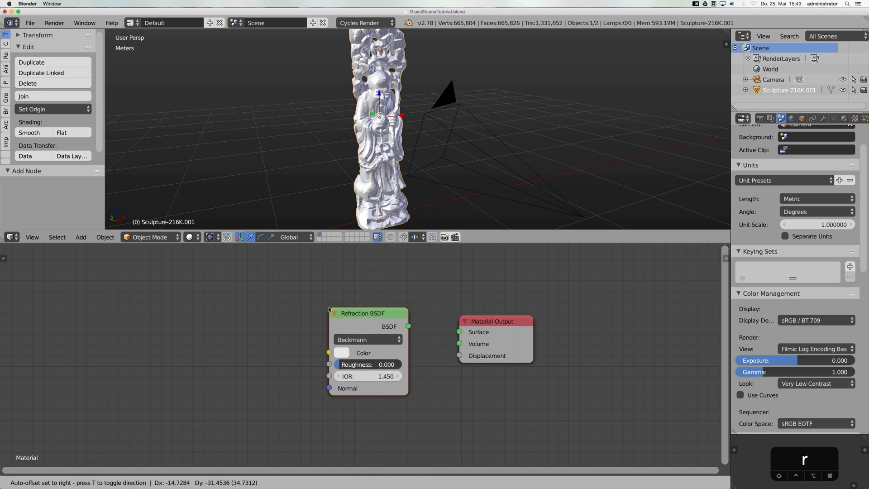
click(341, 332)
ctrl+shift+click(341, 331)
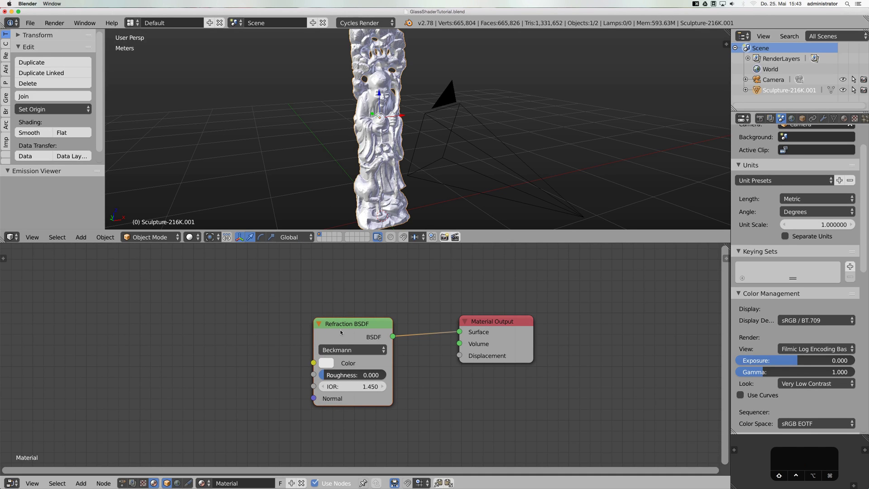
Add a Transparent BSDF and combine it with the Refraction BSDF through a Mix Shader.
right_click(441, 104)
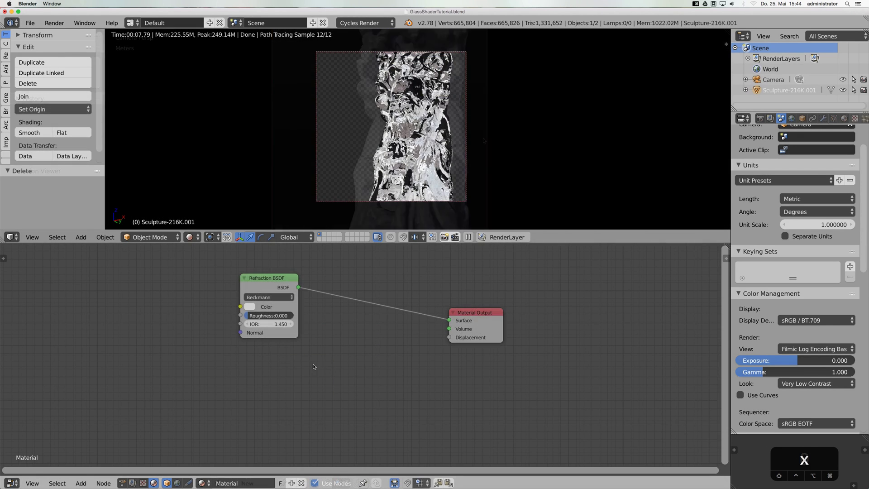
key(shift+a)
mouse_move(233, 333)
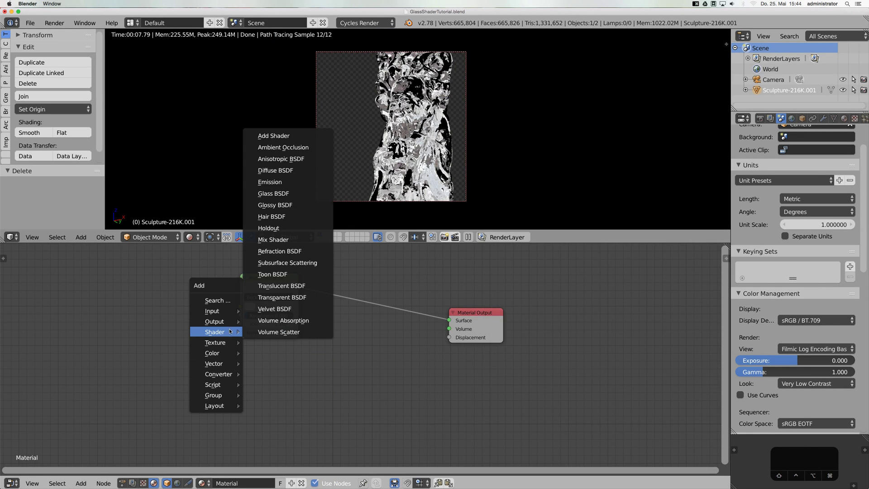
click(277, 300)
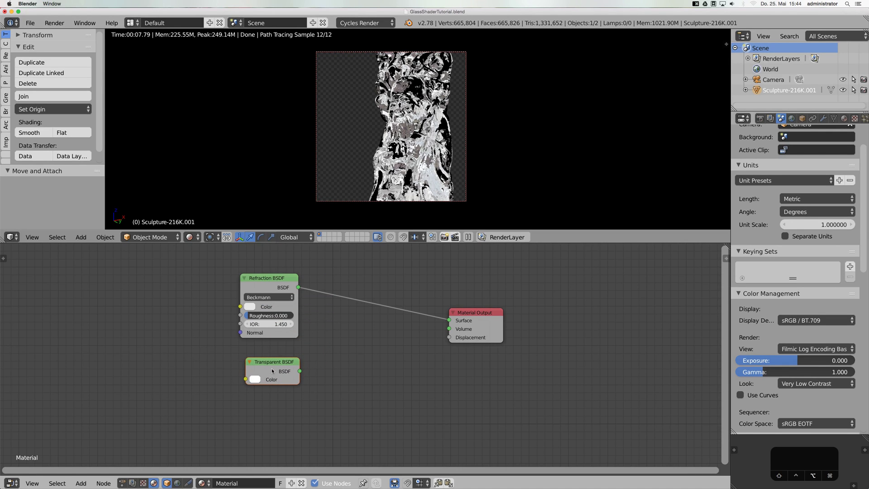
click(272, 371)
ctrl+alt+right_drag(272, 371, 272, 309)
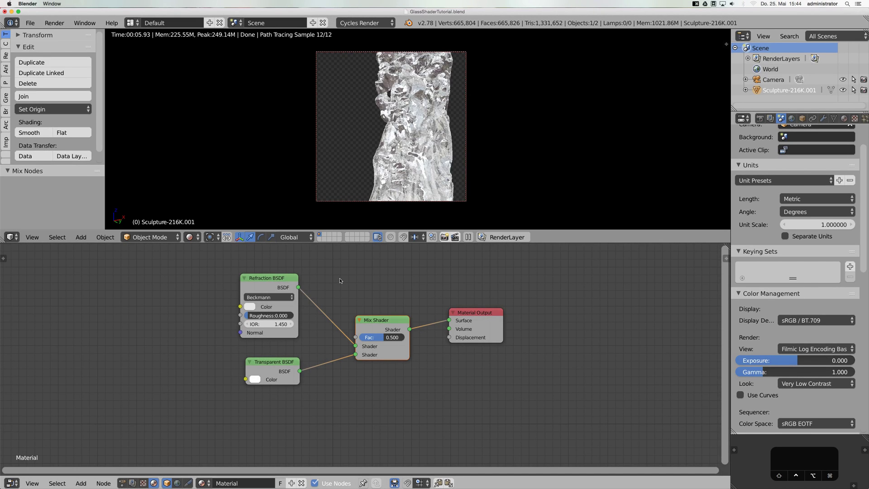
Search the add-ons for 'node', enable Node Wrangler, and save the user settings.
key(ctrl+alt+u)
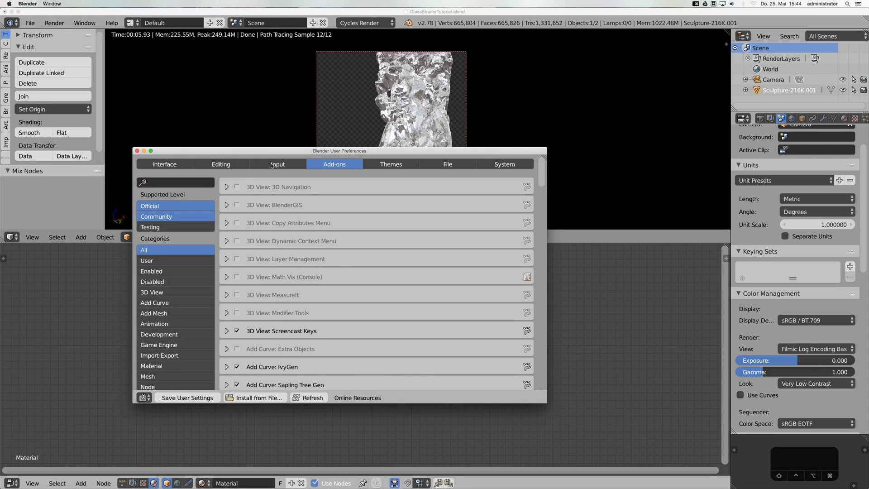
click(192, 182)
text(node)
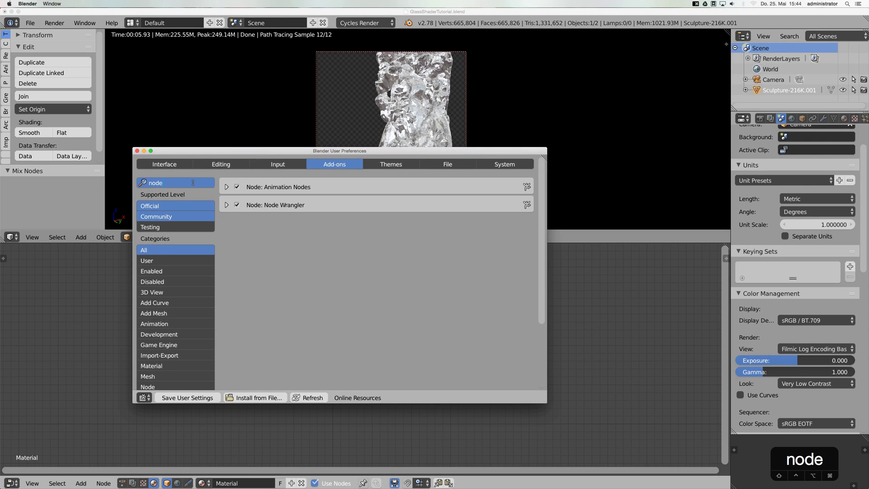
text(wr)
key(BackSpace)
key(BackSpace)
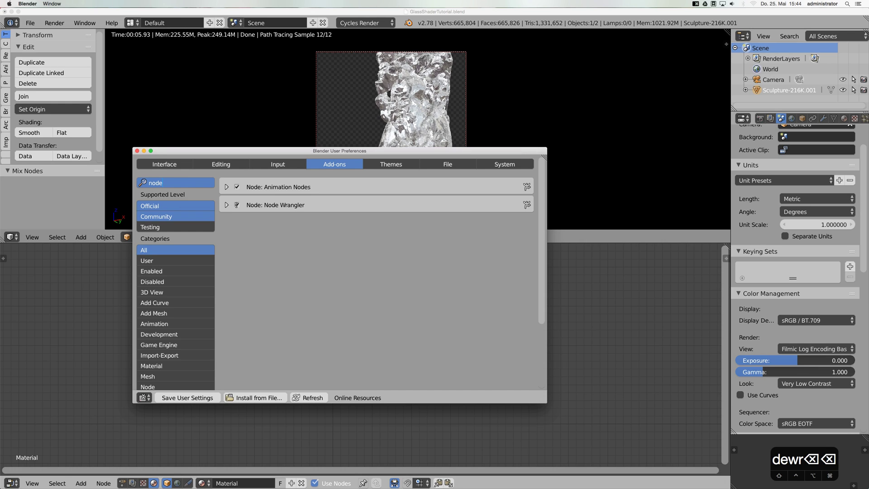
click(237, 205)
click(181, 398)
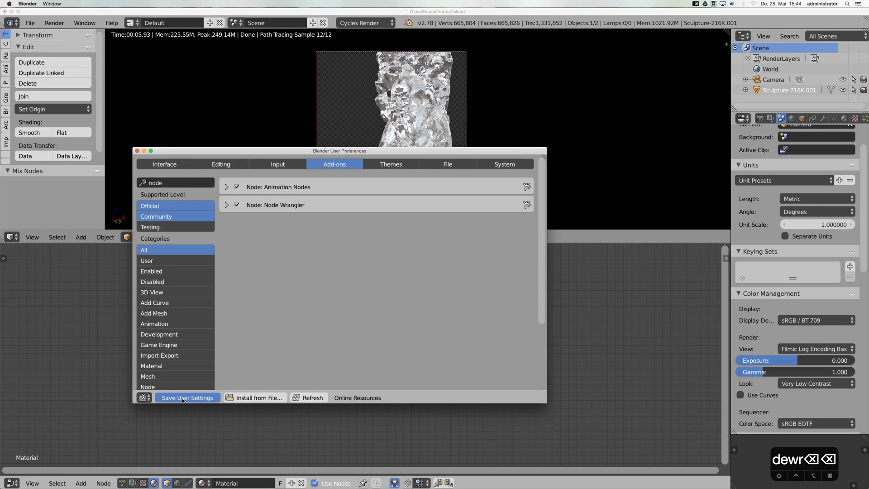
Feed one orange RGB node into the Refraction and Transparent Color inputs, and add a Glossy BSDF.
click(138, 150)
key(shift+a)
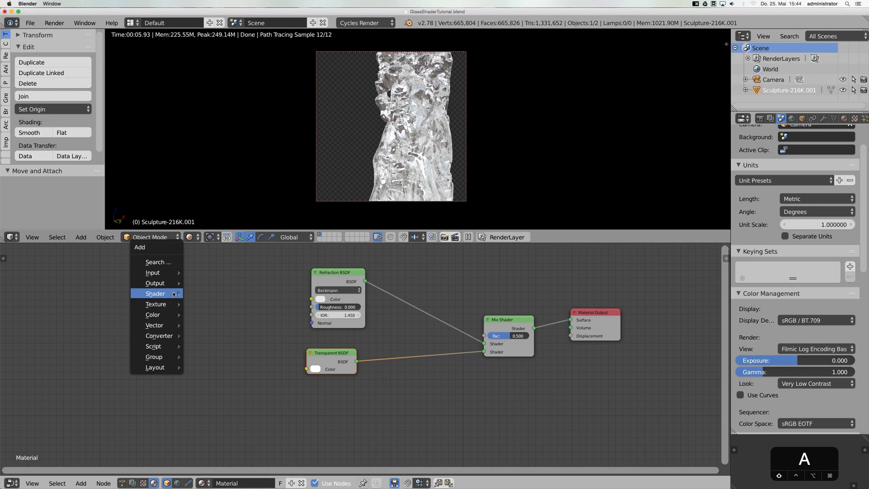
mouse_move(176, 273)
key(r)
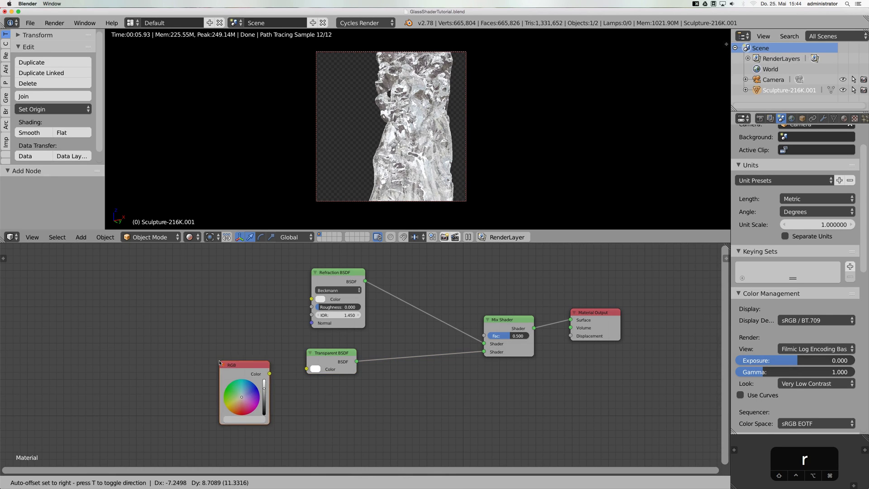
click(170, 291)
drag(220, 302, 311, 299)
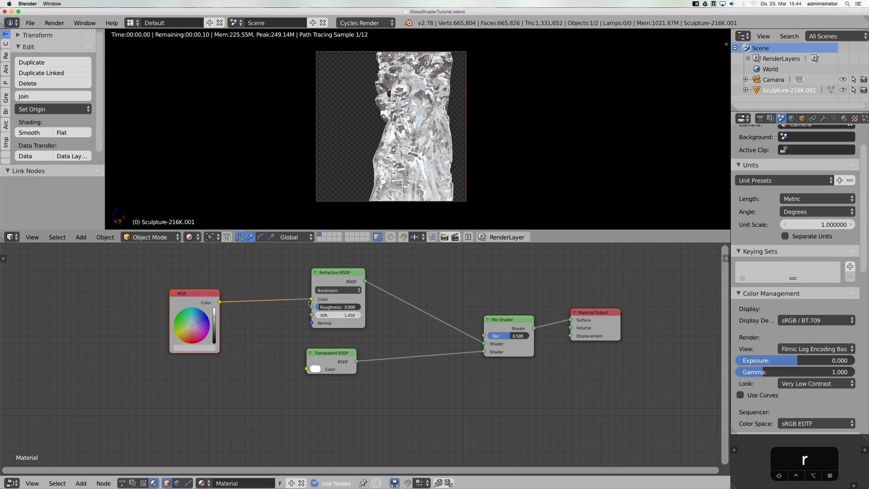
drag(219, 302, 307, 369)
drag(201, 340, 183, 334)
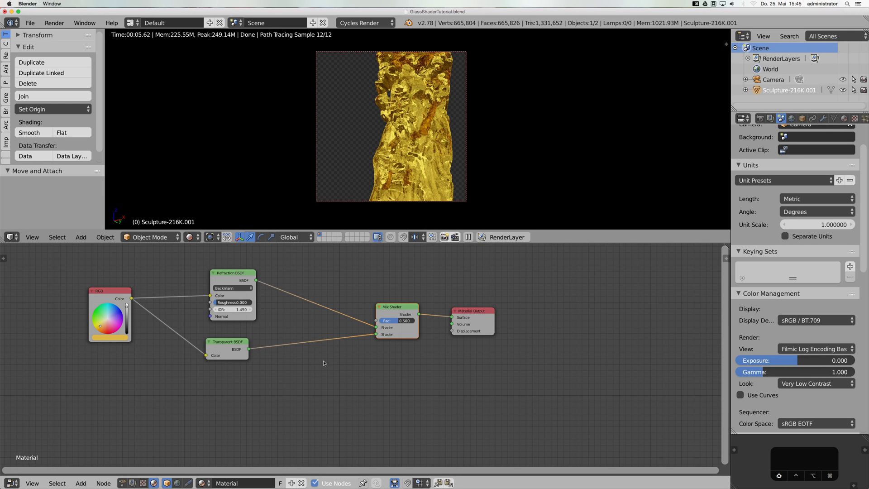
key(shift+a)
click(377, 348)
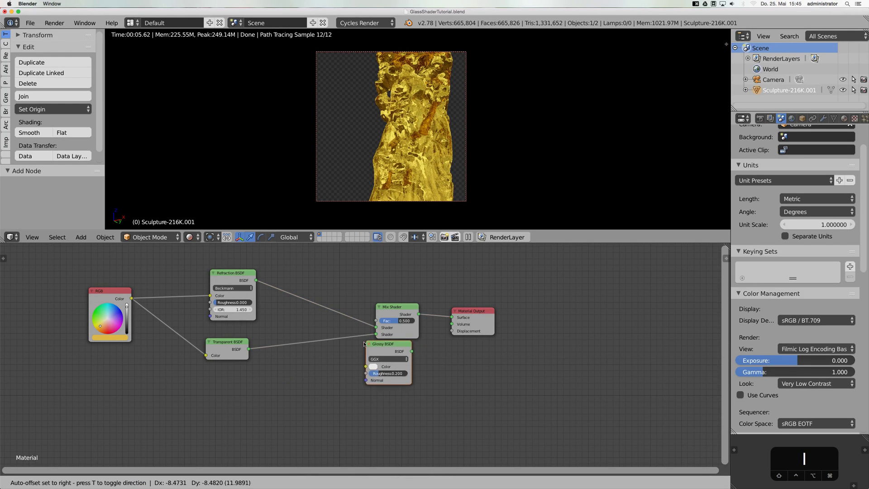
Place the Glossy BSDF and mix it with the glass Mix Shader through a second Mix Shader.
click(293, 372)
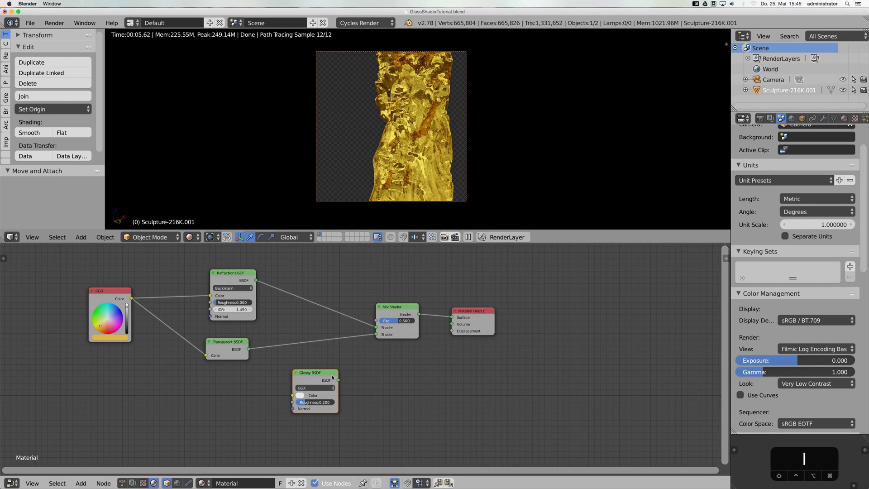
drag(333, 377, 401, 388)
ctrl+shift+right_drag(384, 401, 397, 321)
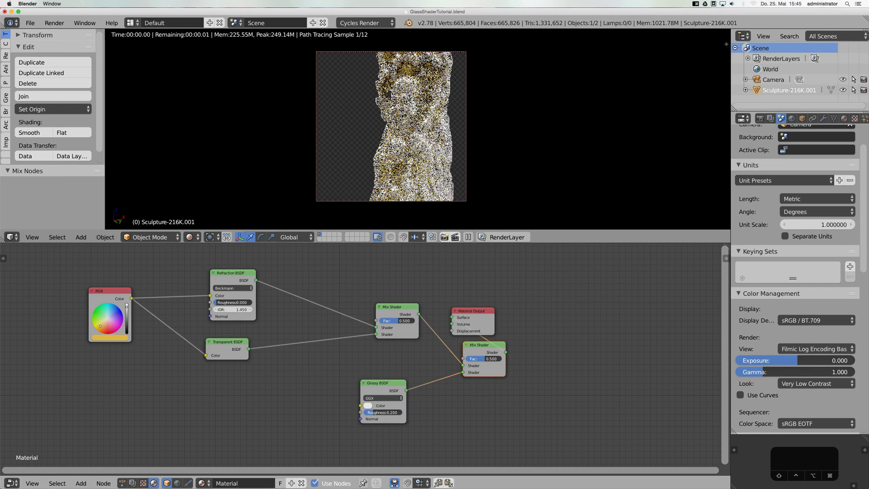
Add a Layer Weight node and link its Facing output to the second Mix Shader's factor.
key(shift+a)
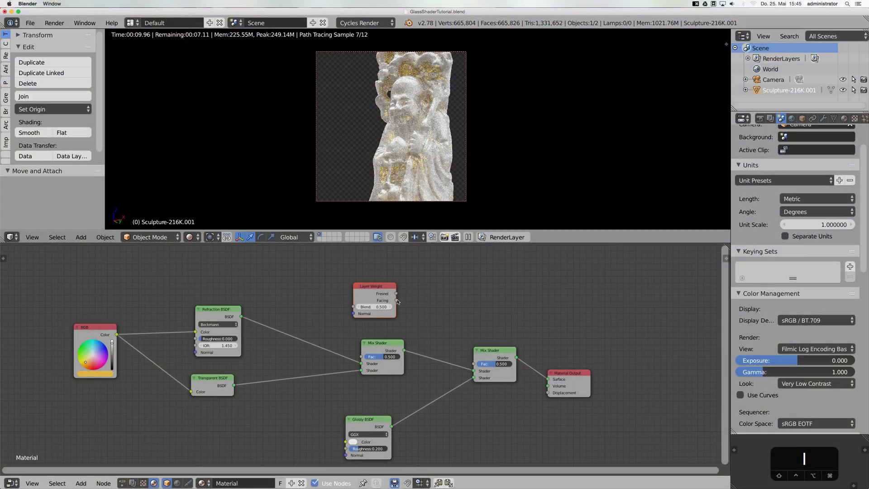
drag(396, 300, 474, 364)
drag(383, 287, 383, 273)
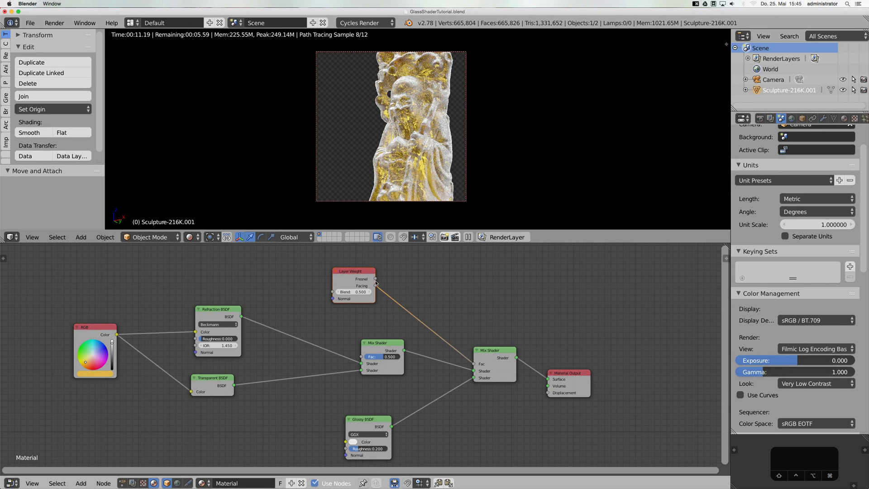
click(377, 284)
scroll(407, 279, down, 2)
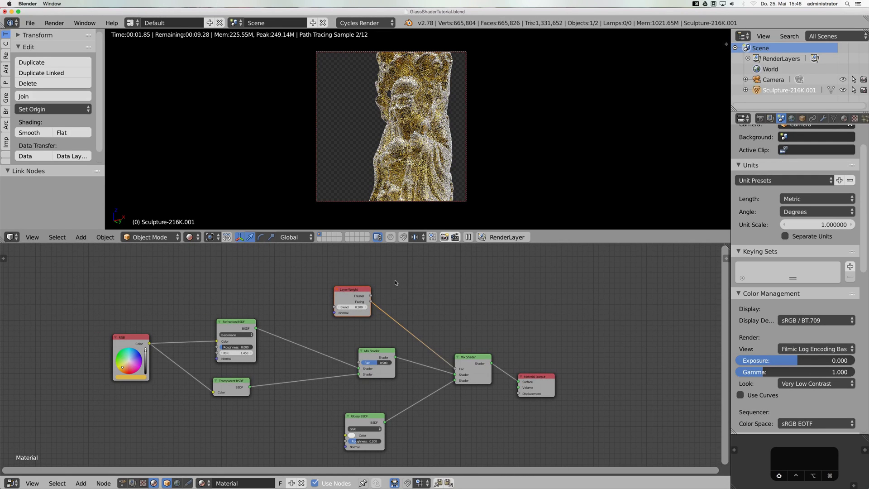
Drop an RGB Curves node onto the Facing-to-Fac link and bow its curve steeply downward.
key(shift+a)
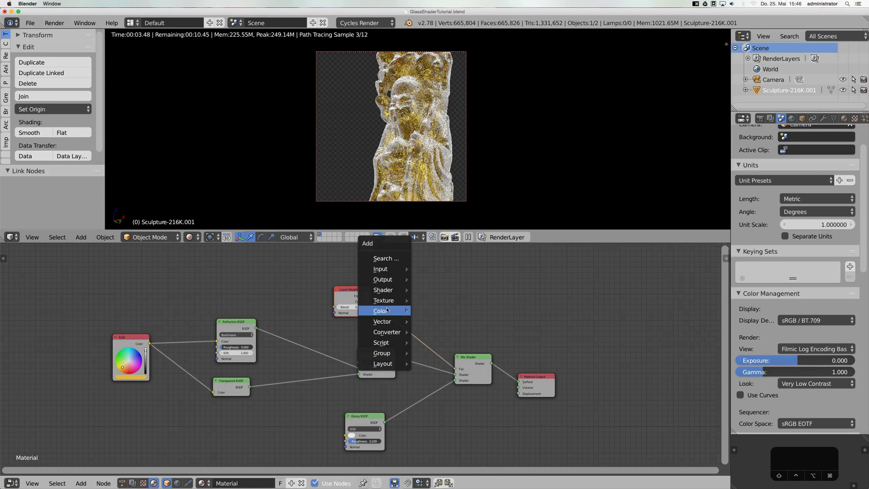
mouse_move(400, 311)
click(426, 380)
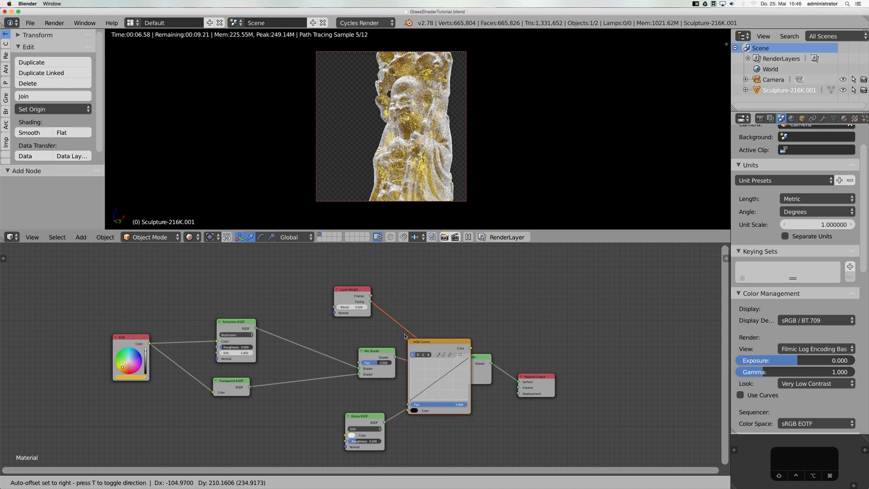
click(419, 378)
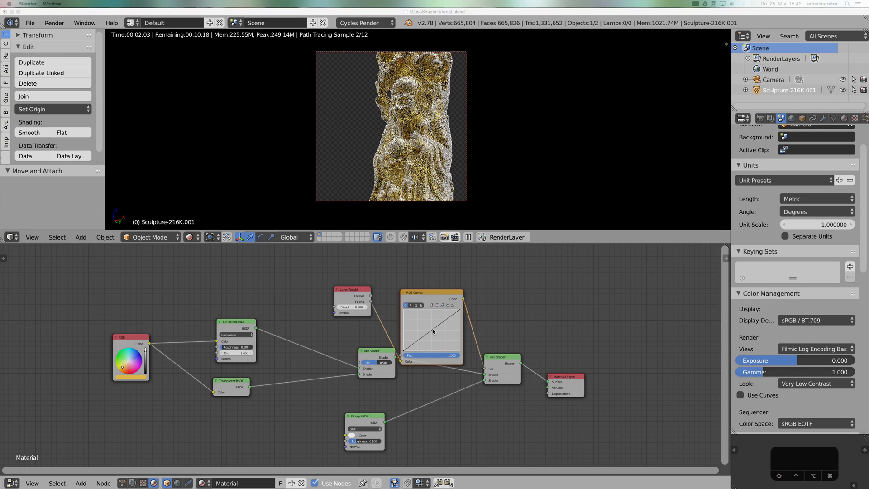
drag(434, 331, 444, 339)
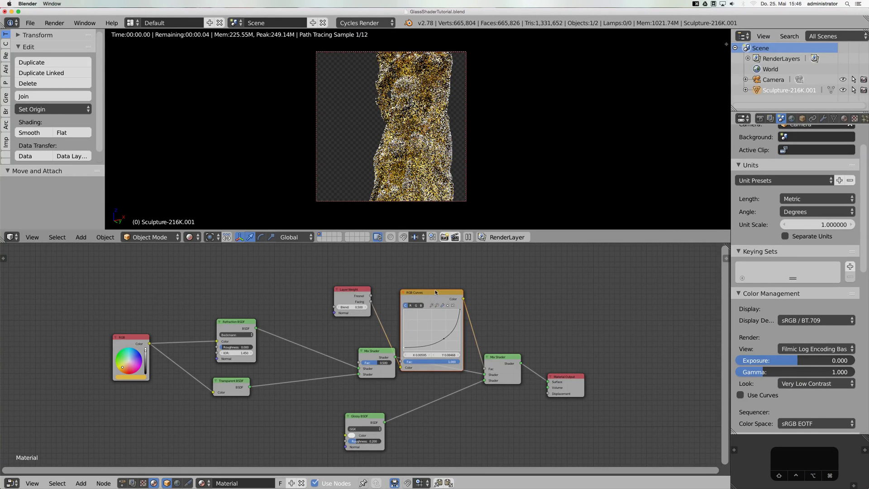
drag(437, 292, 446, 273)
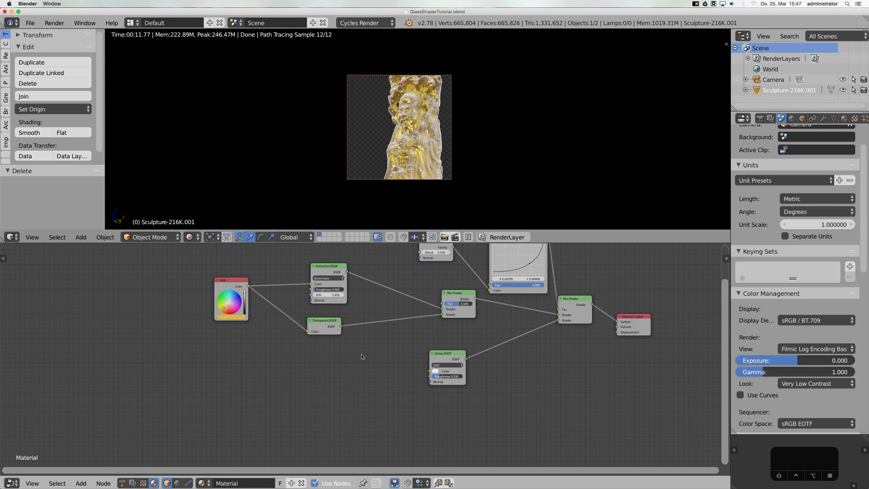
Add a Musgrave Texture node to the material.
key(shift+a)
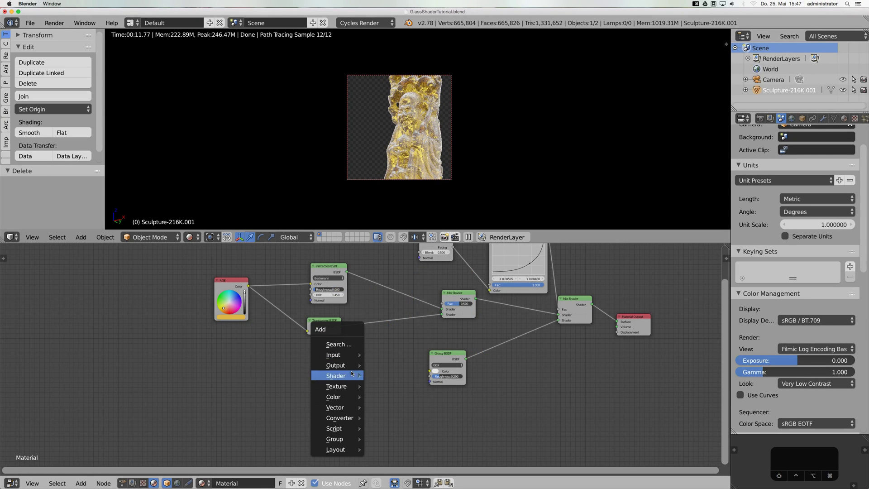
mouse_move(340, 389)
click(403, 328)
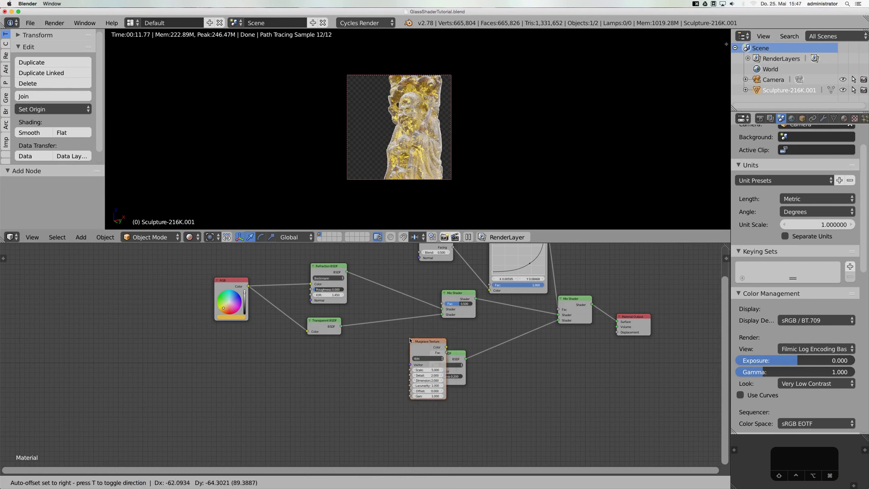
click(368, 375)
Link a Texture Coordinate Object output into the Musgrave Vector and preview it through a Viewer.
key(shift+a)
mouse_move(289, 330)
click(344, 296)
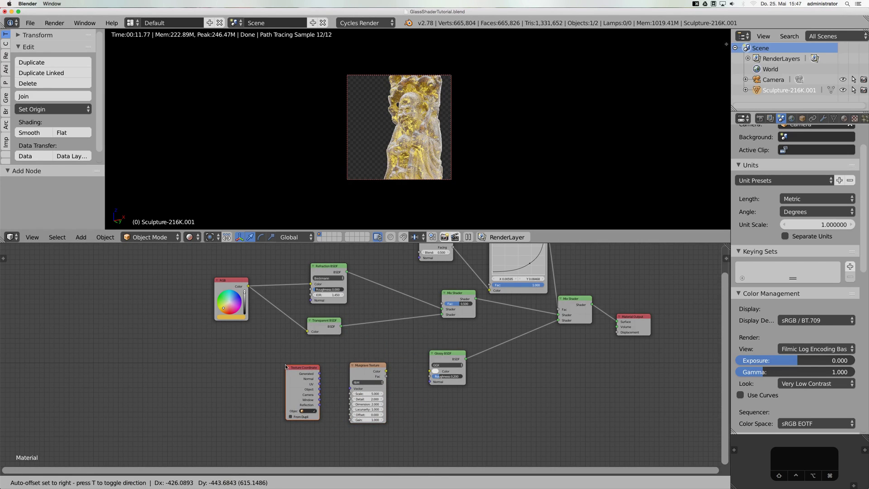
click(320, 387)
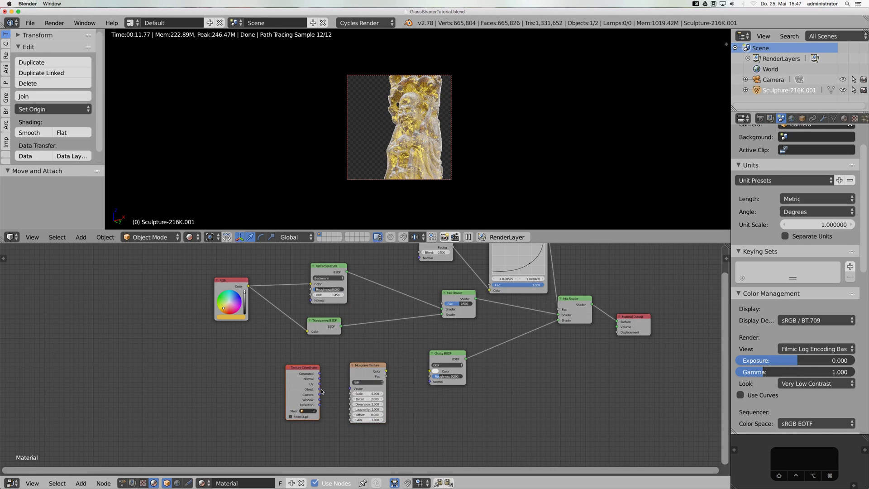
drag(320, 390, 351, 388)
scroll(362, 372, up, 2)
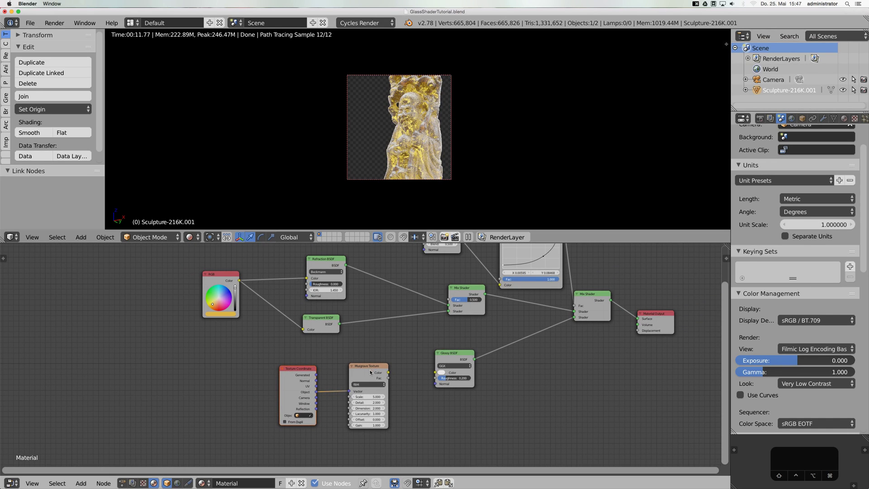
ctrl+shift+click(370, 373)
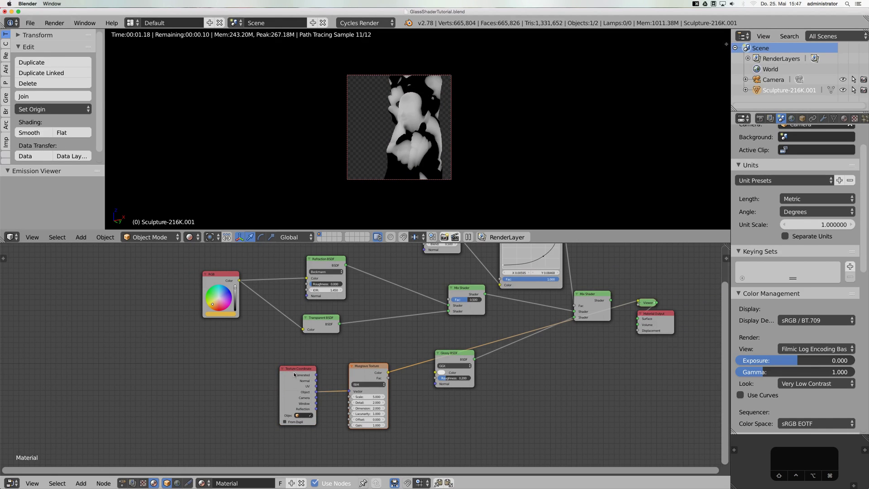
Set the Musgrave Texture to Scale about 11, Detail 16 and Lacunarity 1.4.
drag(314, 371, 253, 369)
drag(369, 370, 322, 413)
click(333, 419)
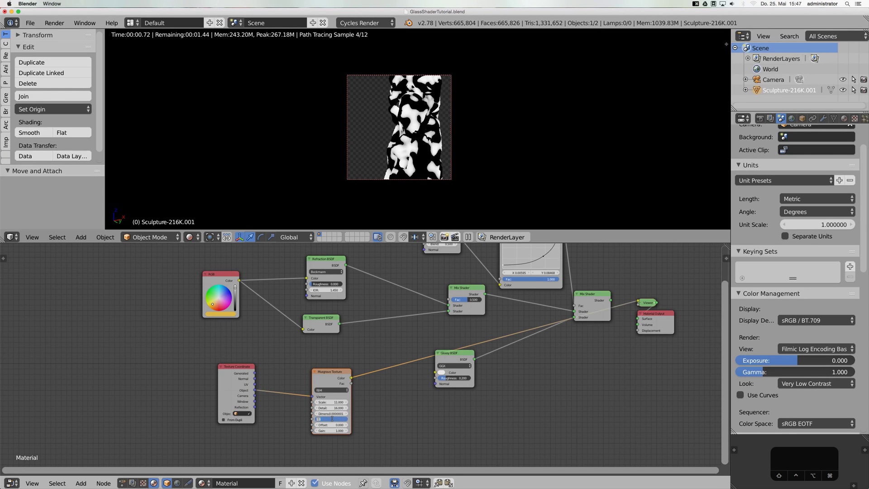
text(1.4)
key(Return)
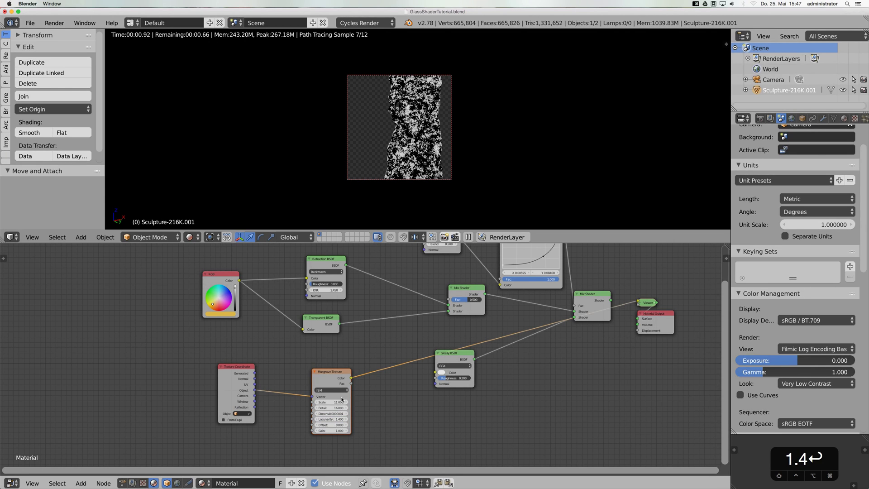
Connect the Musgrave Color output to the Glossy BSDF Roughness input.
scroll(407, 364, up, 2)
drag(481, 365, 527, 377)
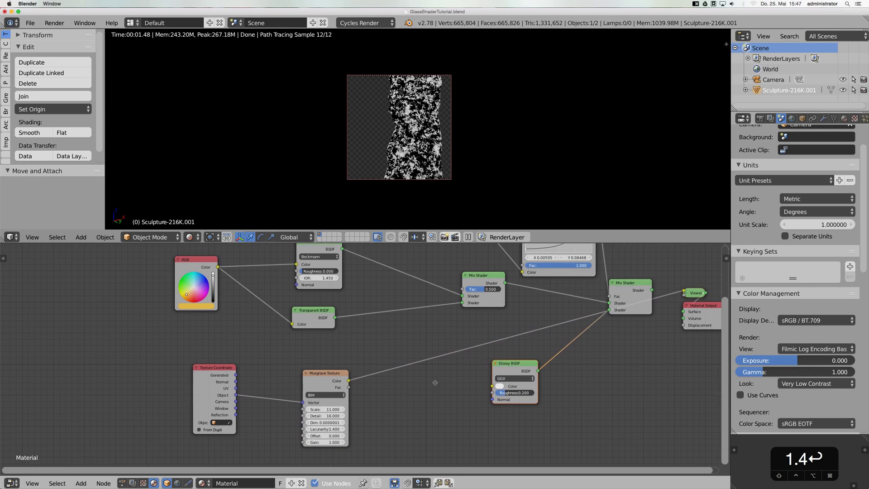
middle_drag(431, 388, 425, 374)
scroll(437, 169, up, 1)
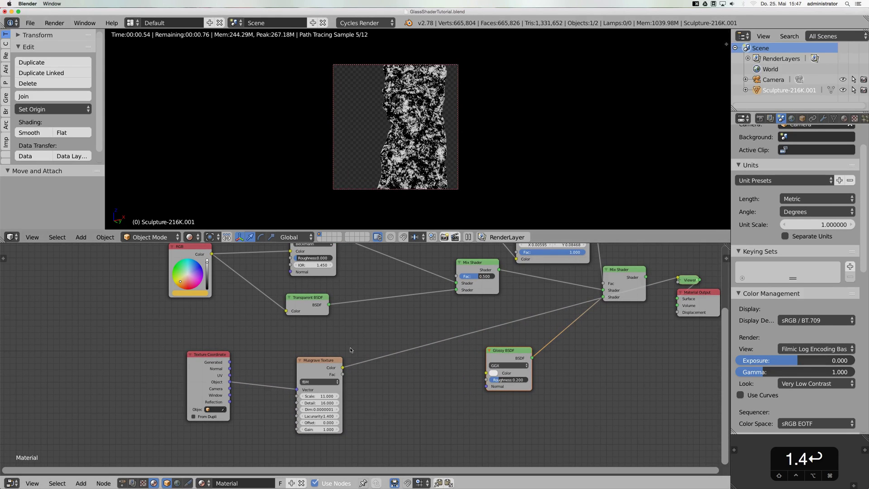
drag(342, 368, 486, 380)
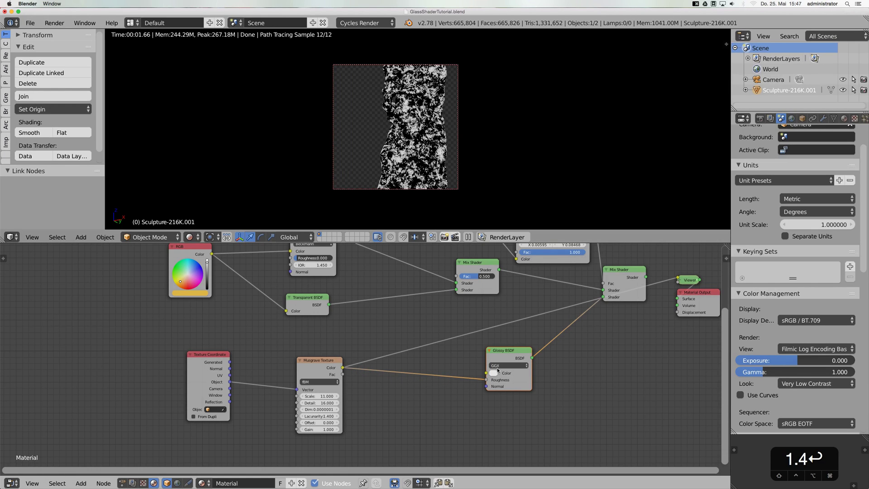
Insert a ColorRamp on the Musgrave-to-Glossy link and darken its white stop to grey.
key(shift+a)
mouse_move(403, 392)
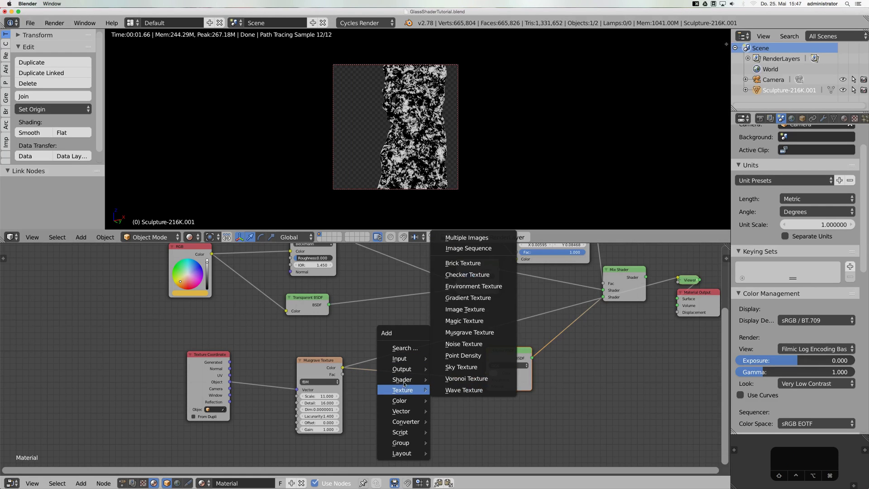
mouse_move(406, 422)
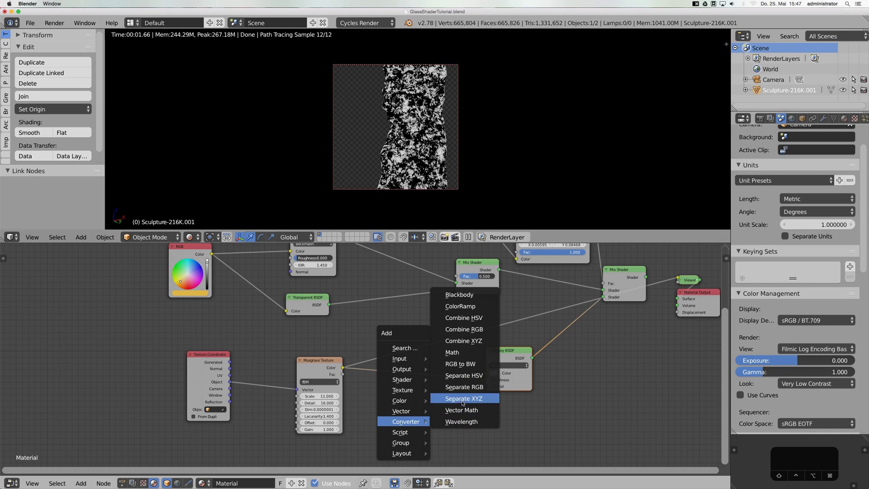
key(c)
click(413, 407)
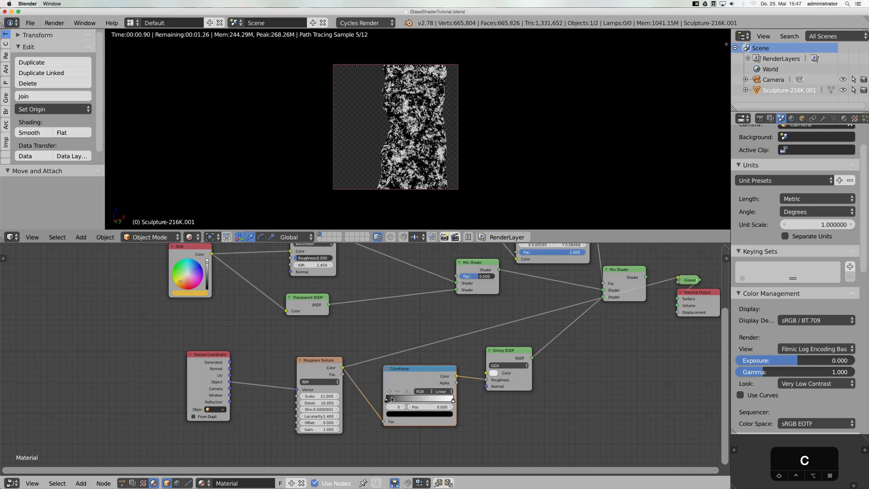
click(454, 401)
click(447, 414)
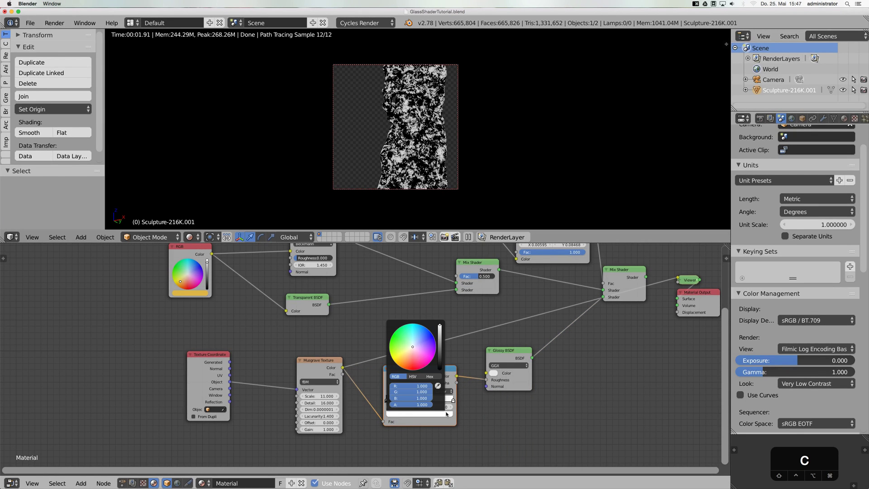
scroll(447, 414, down, 5)
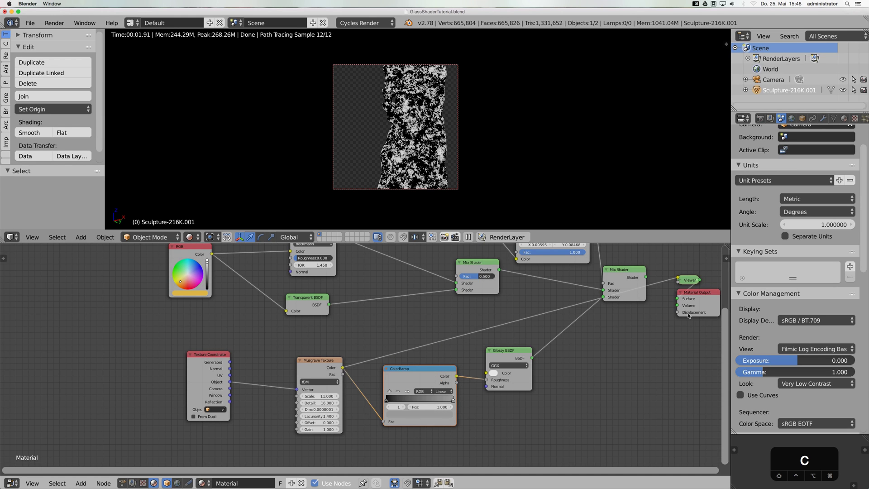
Preview the final Mix Shader glass render again and shift the Material Output node right.
ctrl+shift+click(625, 280)
middle_drag(625, 280, 420, 330)
scroll(420, 330, down, 1)
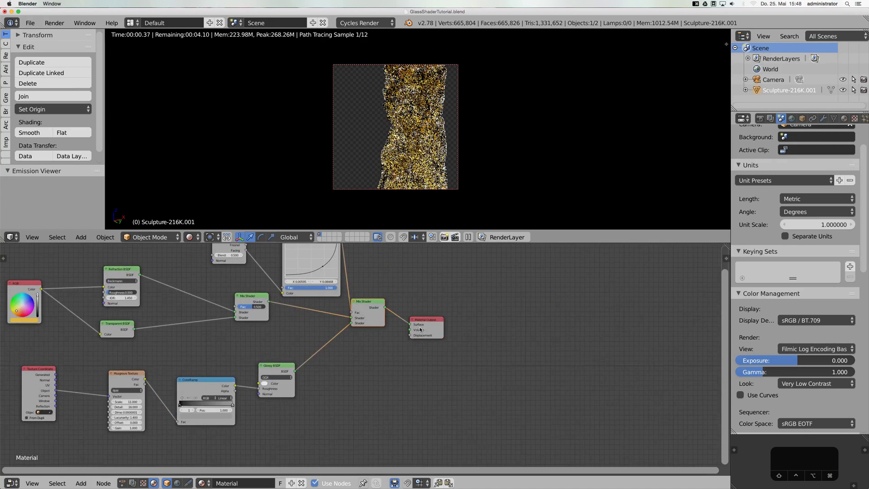
drag(420, 329, 536, 323)
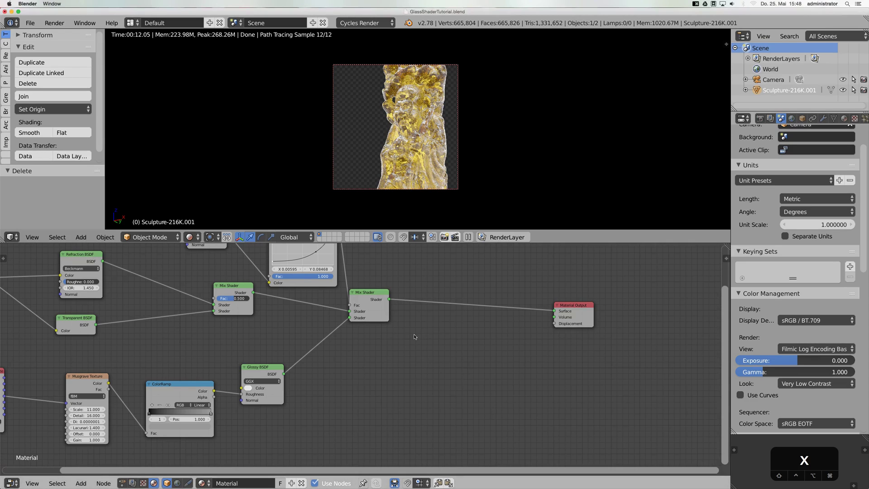
Add a Volume Absorption shader node and raise its density to 12.7.
key(shift+a)
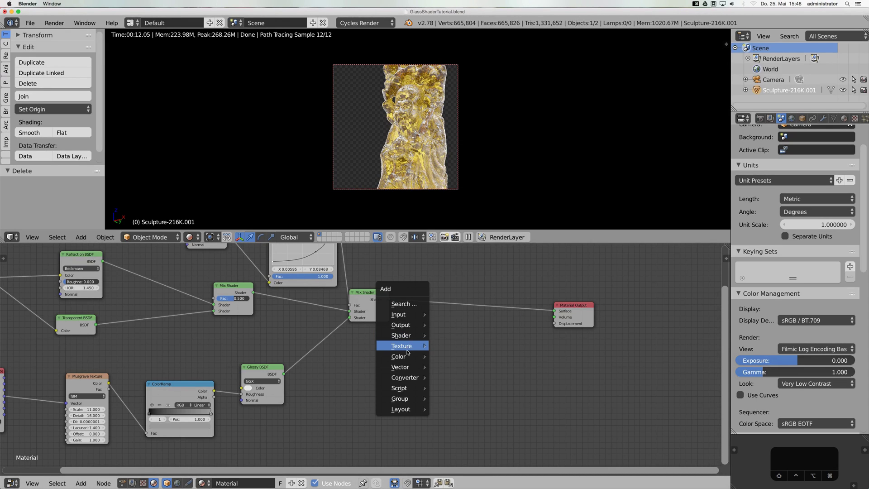
mouse_move(398, 319)
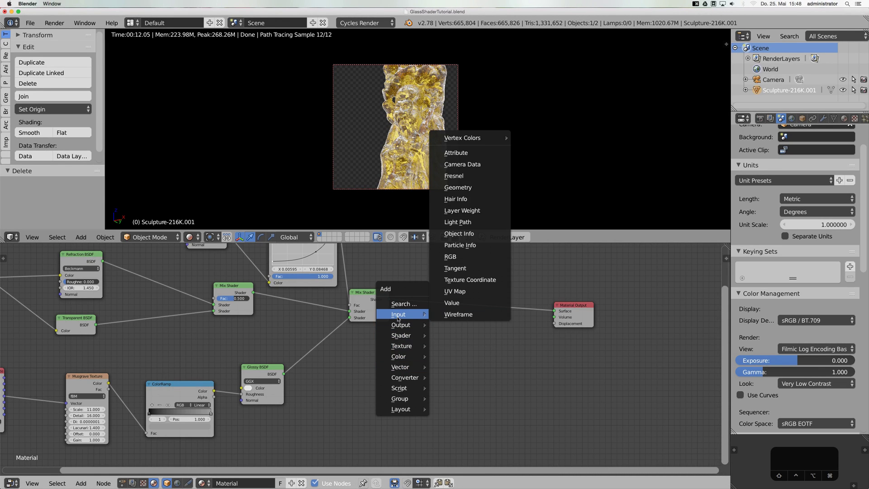
mouse_move(401, 335)
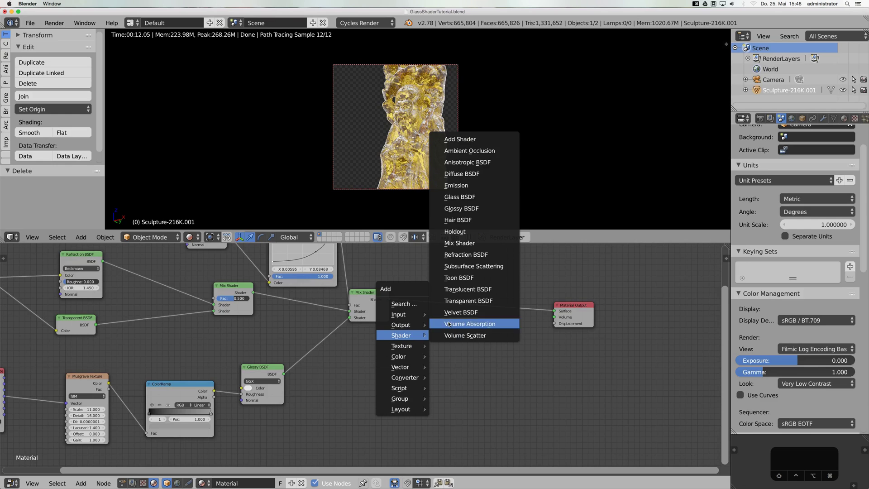
click(449, 324)
click(443, 358)
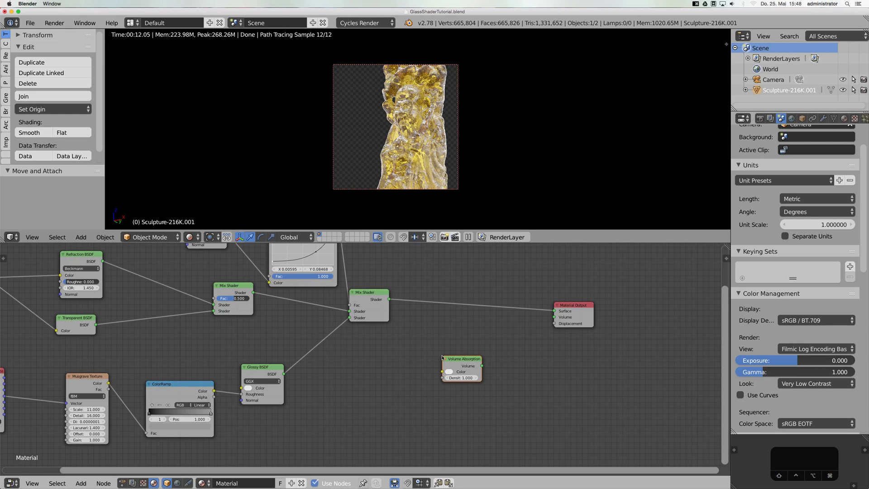
drag(461, 377, 487, 378)
Make the absorption colour a deep red-orange and link it to the Material Output Volume socket.
click(449, 372)
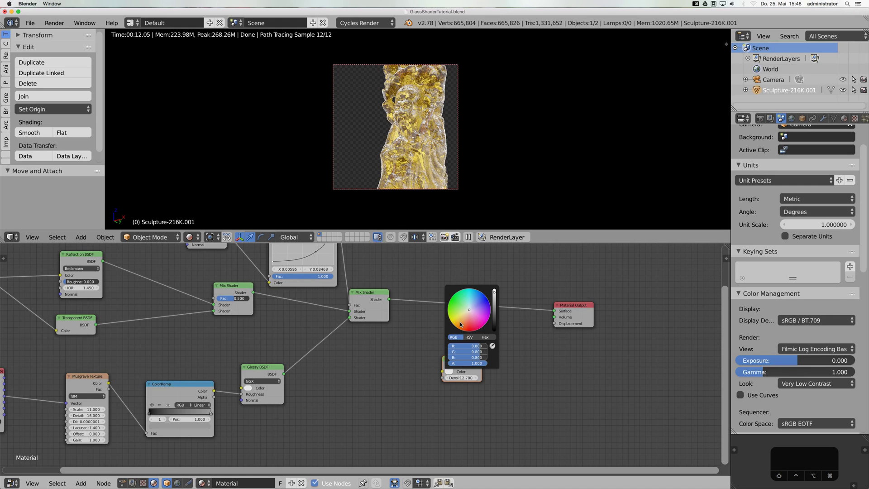
click(462, 322)
drag(462, 321, 464, 326)
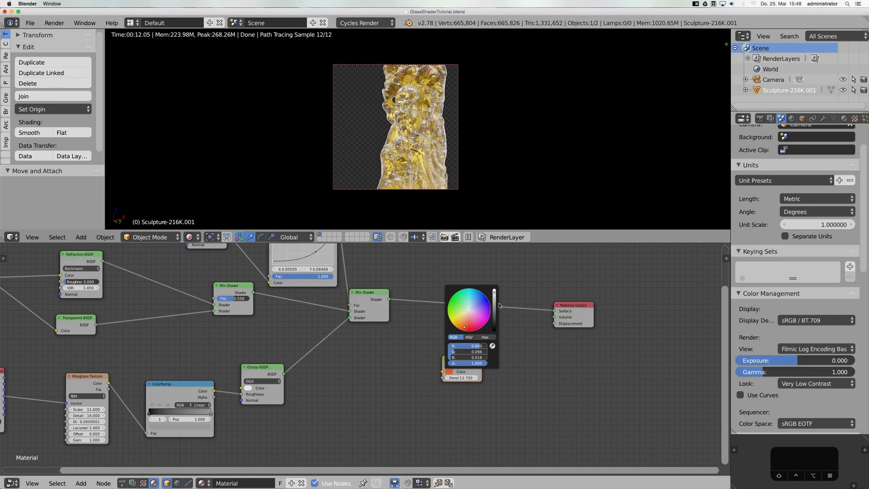
drag(482, 365, 554, 318)
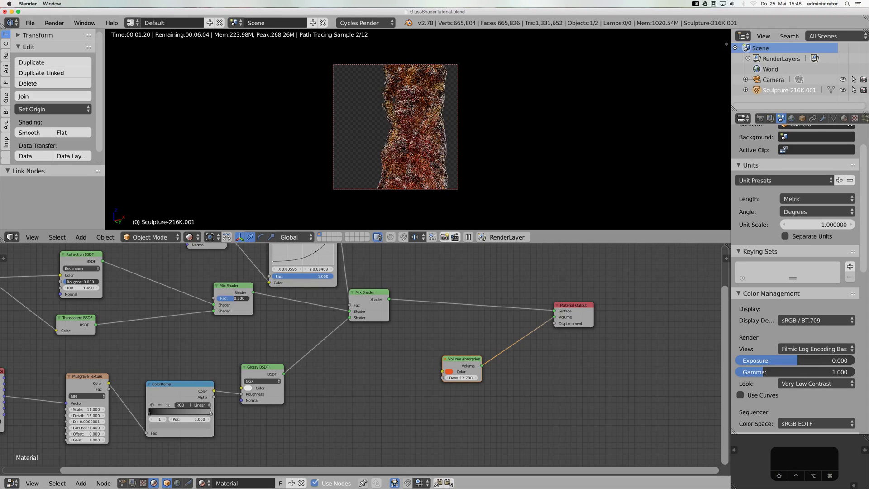